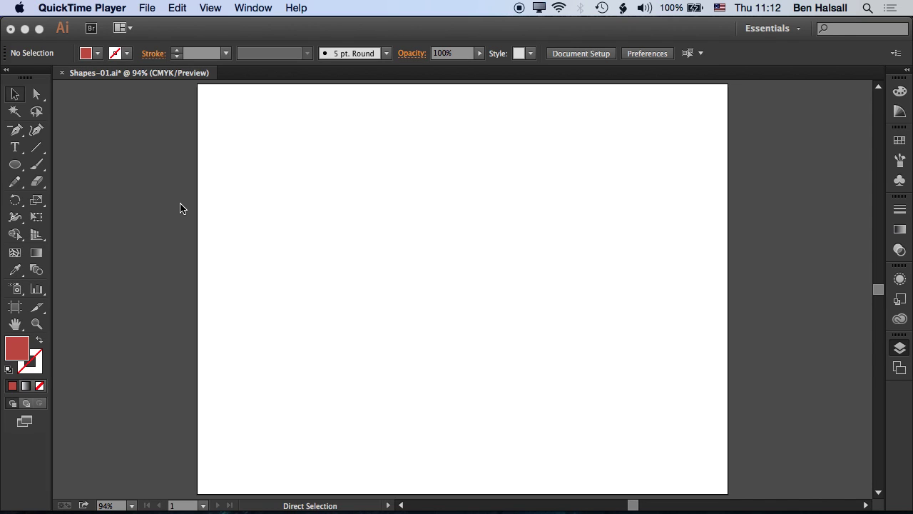
Make the stroke colour dark blue with a stroke weight of 0.125 in.
{"action": "left_click", "coordinate": [37, 366]}
{"action": "left_click", "coordinate": [36, 365]}
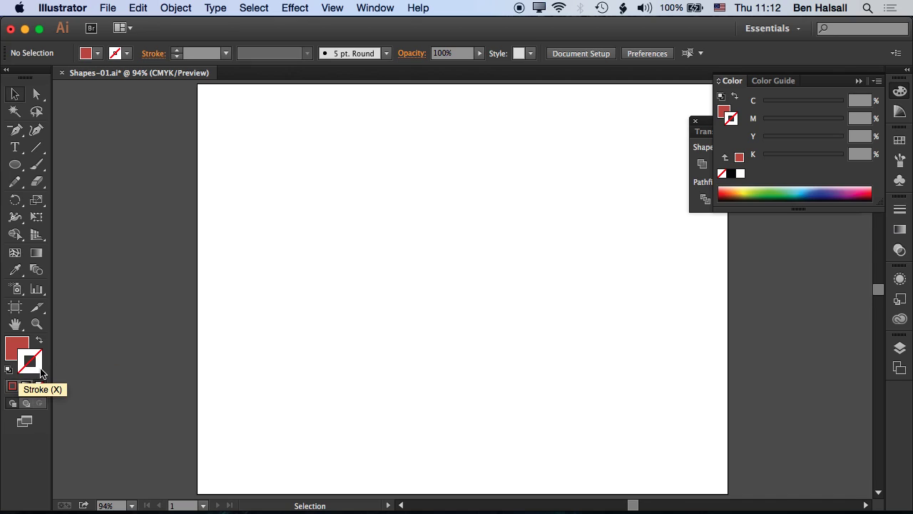
{"action": "left_click", "coordinate": [801, 195]}
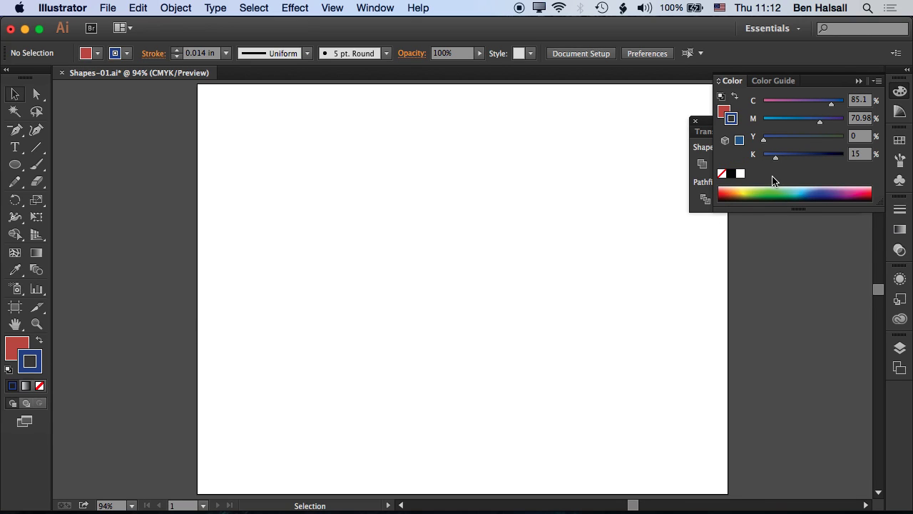
{"action": "left_click", "coordinate": [898, 214]}
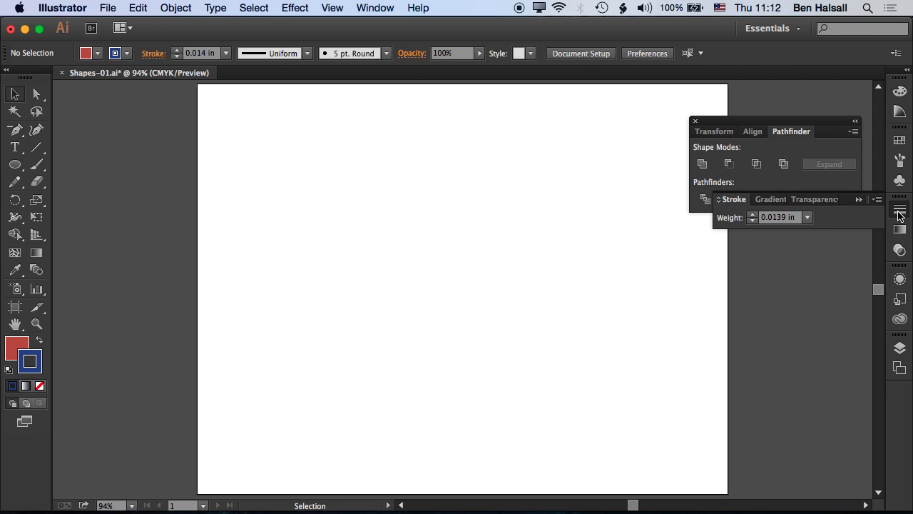
{"action": "left_click", "coordinate": [811, 218]}
{"action": "left_click", "coordinate": [826, 297]}
With the Pen tool, draw a three-anchor triangle path near the top of the artboard.
{"action": "left_click", "coordinate": [856, 199]}
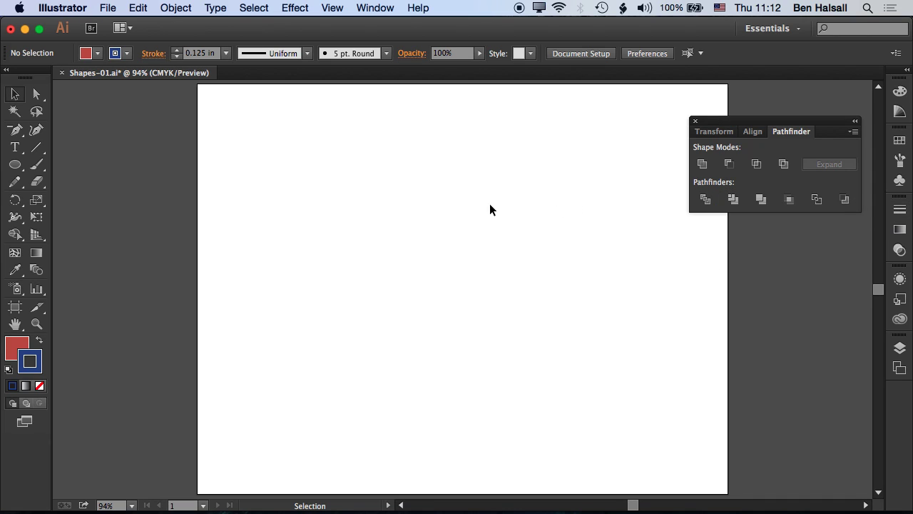
{"action": "left_click", "coordinate": [13, 136]}
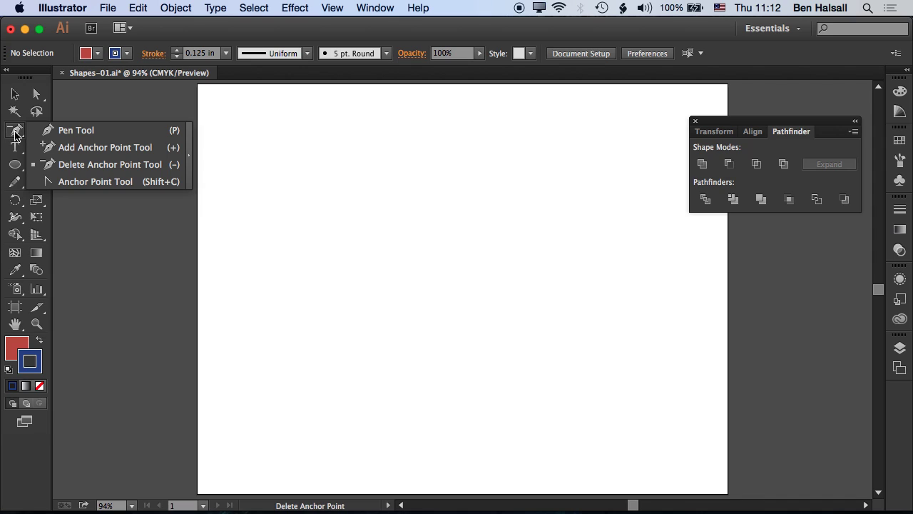
{"action": "left_click", "coordinate": [74, 133]}
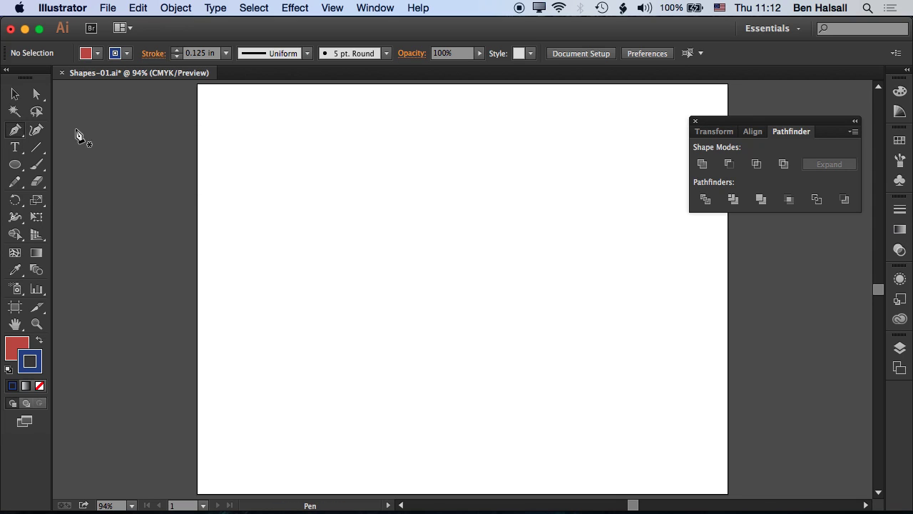
{"action": "left_click", "coordinate": [325, 178]}
{"action": "left_click", "coordinate": [622, 163]}
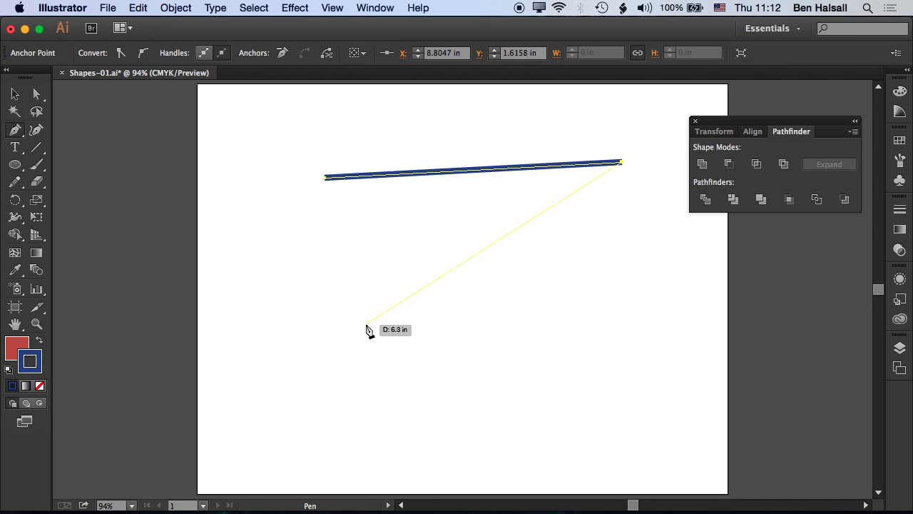
{"action": "left_click", "coordinate": [343, 272]}
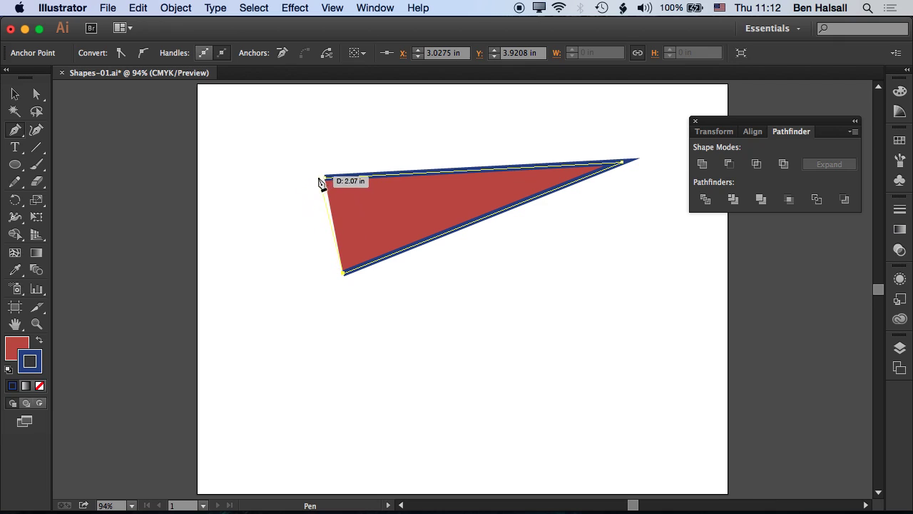
{"action": "key", "text": "Escape"}
Draw and close a second triangle below the first, then undo twice with Cmd+Z.
{"action": "left_click", "coordinate": [357, 307]}
{"action": "left_click", "coordinate": [603, 282]}
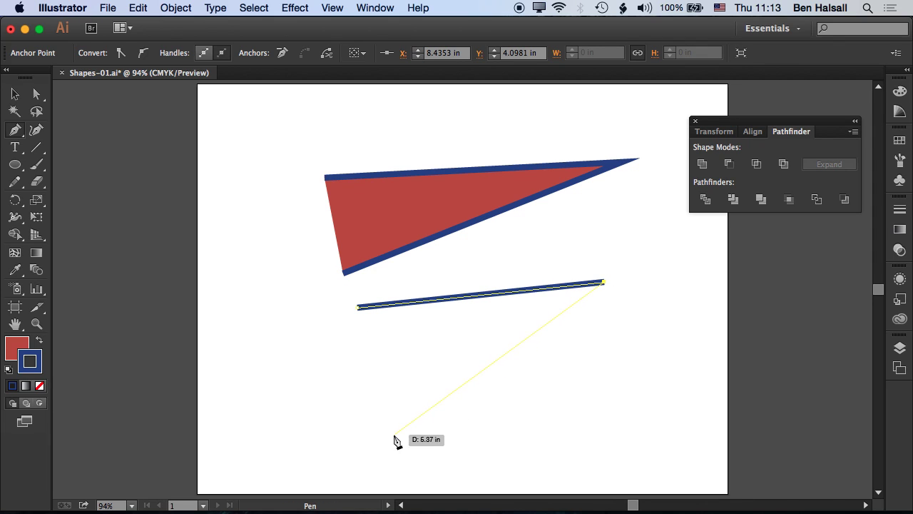
{"action": "left_click", "coordinate": [326, 448]}
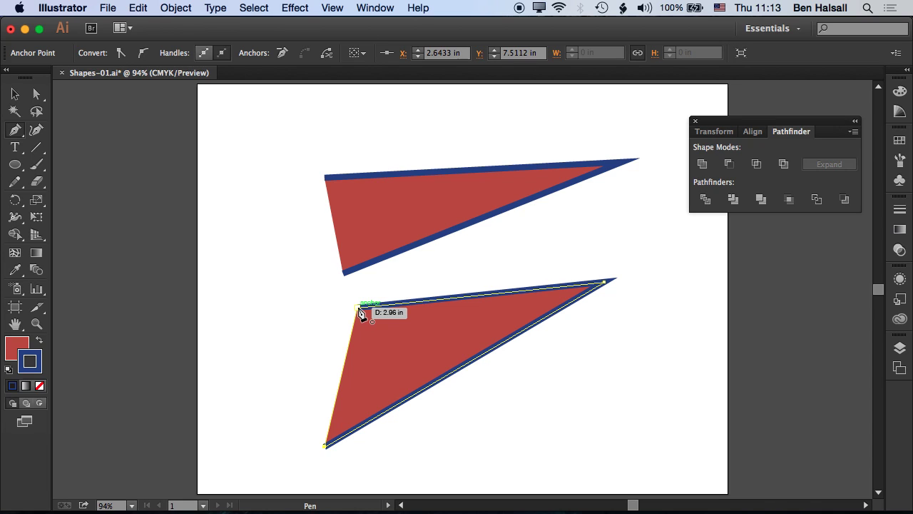
{"action": "left_click", "coordinate": [357, 308]}
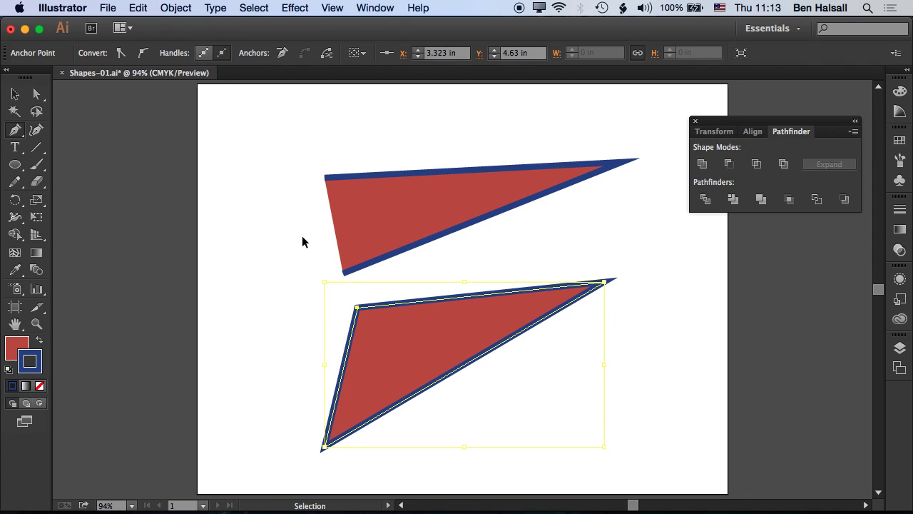
{"action": "key", "text": "super+z"}
{"action": "key", "text": "super+z"}
{"action": "key", "text": "super+z"}
{"action": "key", "text": "super+z"}
{"action": "key", "text": "super+z"}
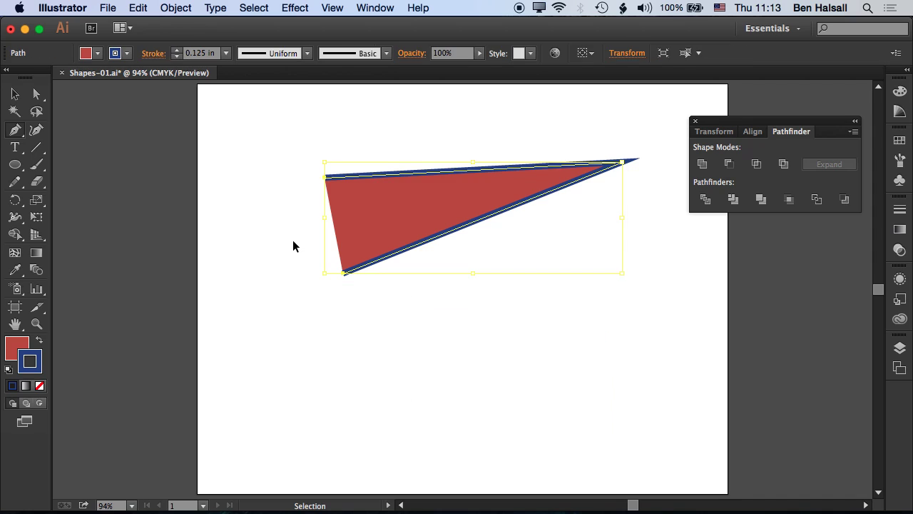
{"action": "key", "text": "super+z"}
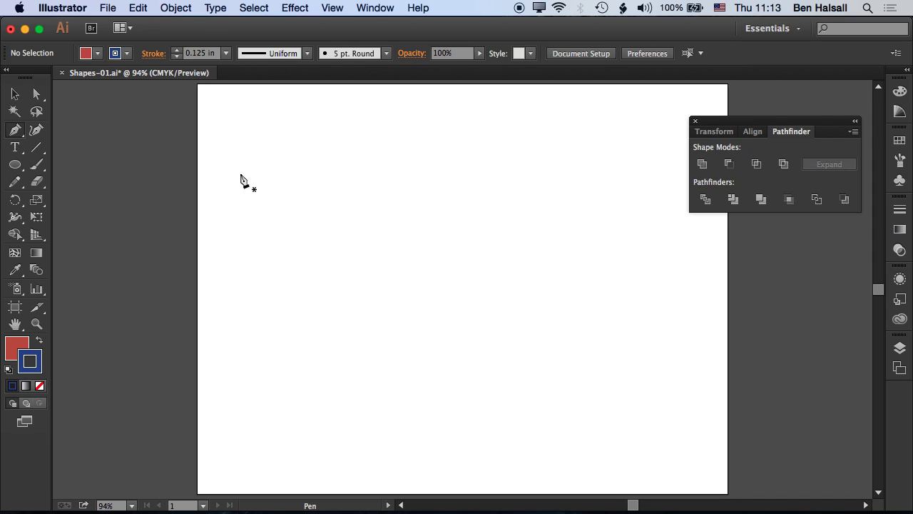
Set the fill to None and draw an eleven-point zigzag across the top of the artboard.
{"action": "left_click", "coordinate": [16, 348]}
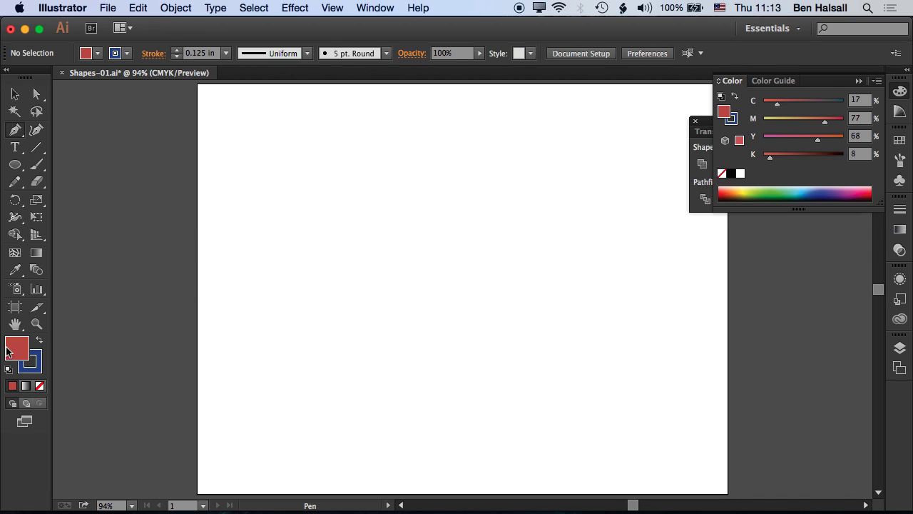
{"action": "left_click", "coordinate": [39, 386]}
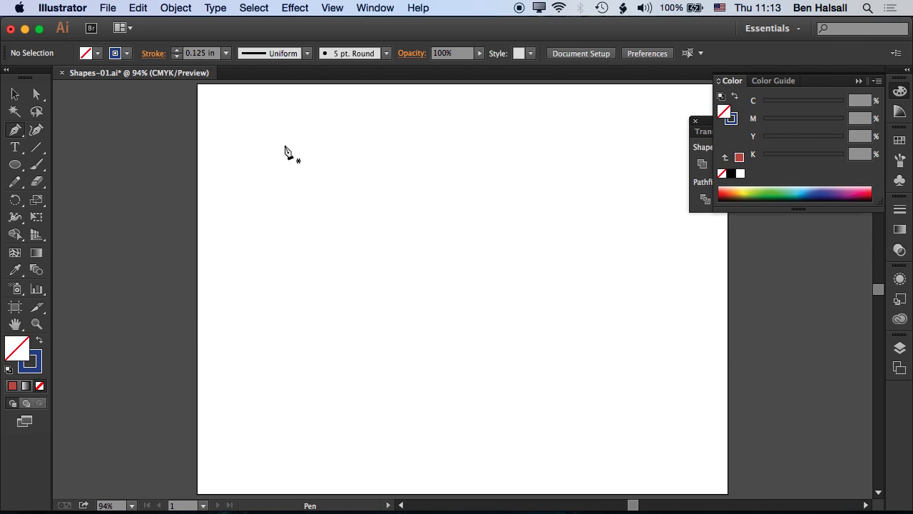
{"action": "left_click", "coordinate": [241, 126]}
{"action": "left_click", "coordinate": [279, 187]}
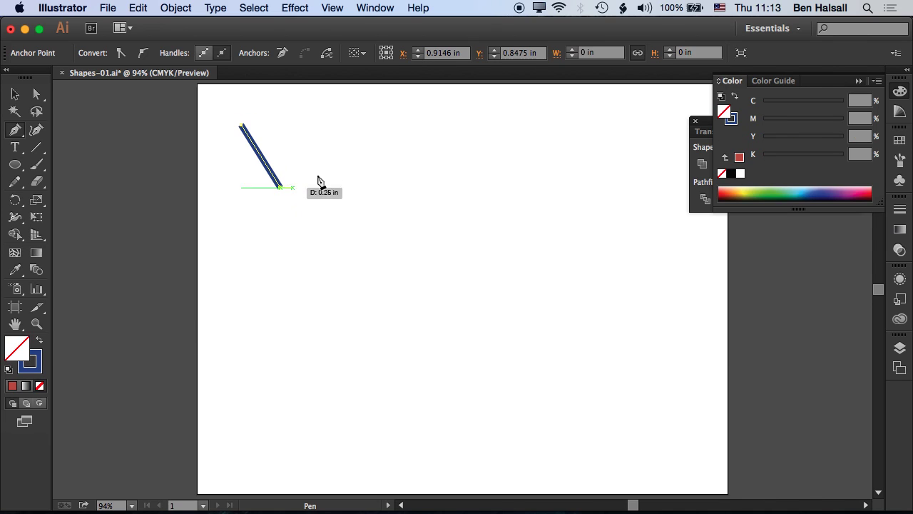
{"action": "left_click", "coordinate": [323, 123]}
{"action": "left_click", "coordinate": [363, 186]}
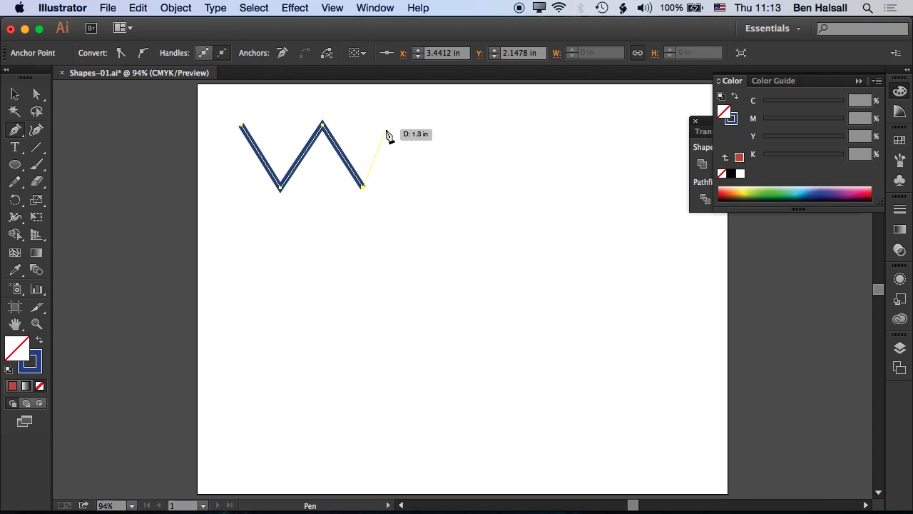
{"action": "left_click", "coordinate": [388, 117]}
{"action": "left_click", "coordinate": [435, 191]}
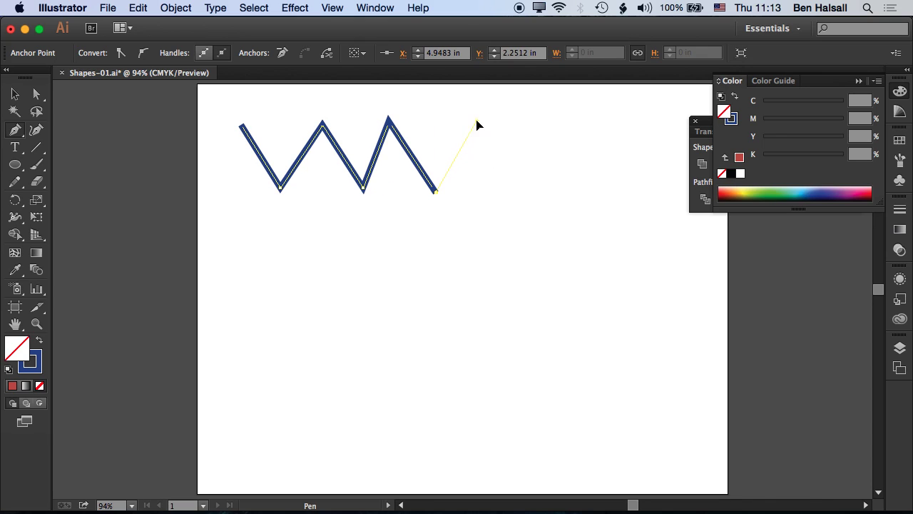
{"action": "left_click", "coordinate": [477, 120]}
{"action": "left_click", "coordinate": [535, 200]}
{"action": "left_click", "coordinate": [575, 123]}
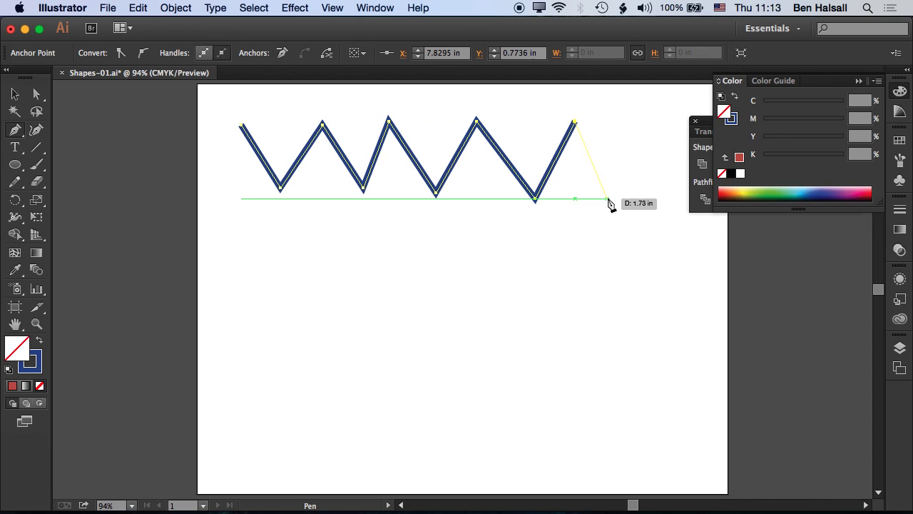
{"action": "left_click", "coordinate": [607, 201]}
{"action": "left_click", "coordinate": [648, 121]}
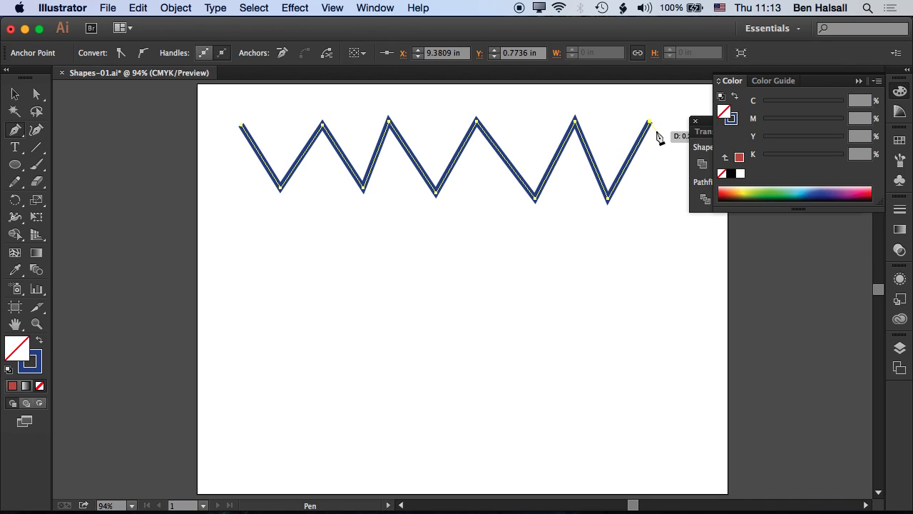
{"action": "key", "text": "Escape"}
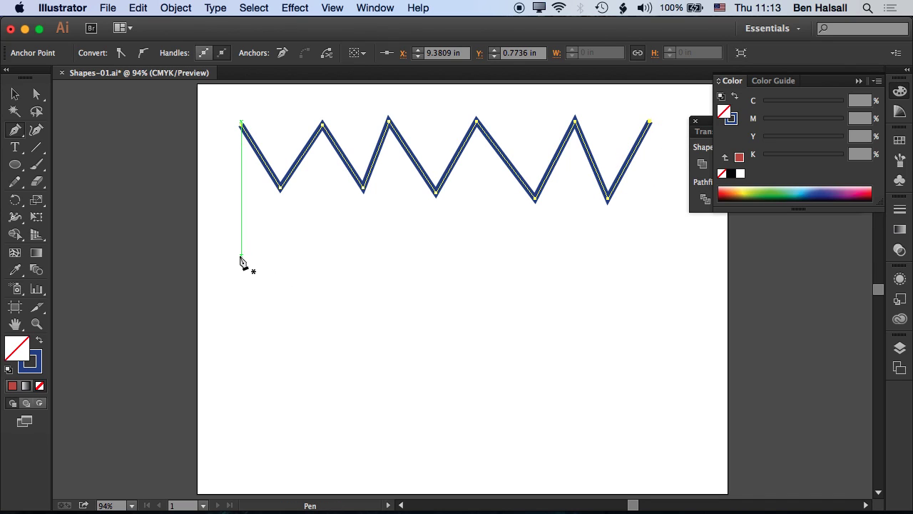
Start a second zigzag below the first, running right to its far end.
{"action": "left_click", "coordinate": [240, 252]}
{"action": "left_click", "coordinate": [278, 299]}
{"action": "left_click", "coordinate": [316, 248]}
{"action": "left_click", "coordinate": [340, 300]}
{"action": "left_click", "coordinate": [383, 249]}
{"action": "left_click", "coordinate": [412, 298]}
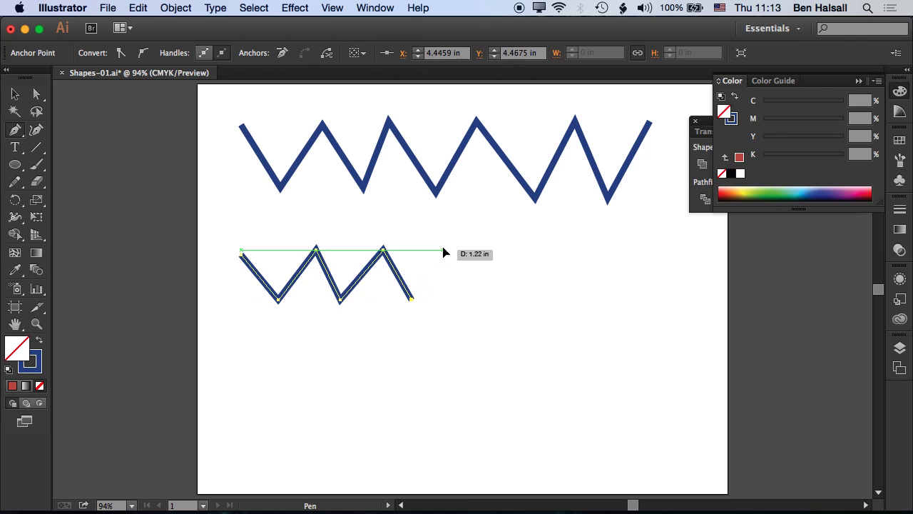
{"action": "left_click", "coordinate": [443, 249]}
{"action": "left_click", "coordinate": [472, 300]}
{"action": "left_click", "coordinate": [517, 250]}
{"action": "left_click", "coordinate": [454, 351]}
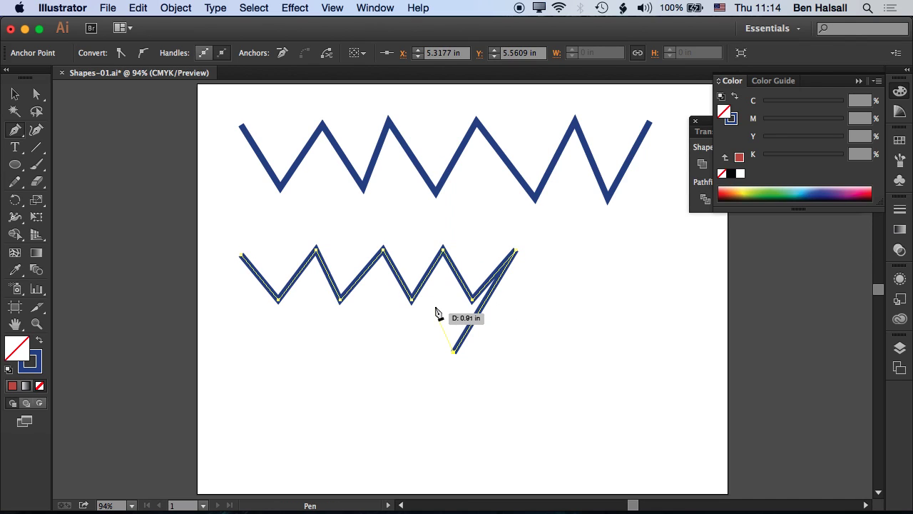
Zigzag back left, close the path on its start point, and move the shape up.
{"action": "left_click", "coordinate": [435, 305]}
{"action": "left_click", "coordinate": [400, 347]}
{"action": "left_click", "coordinate": [371, 300]}
{"action": "left_click", "coordinate": [343, 346]}
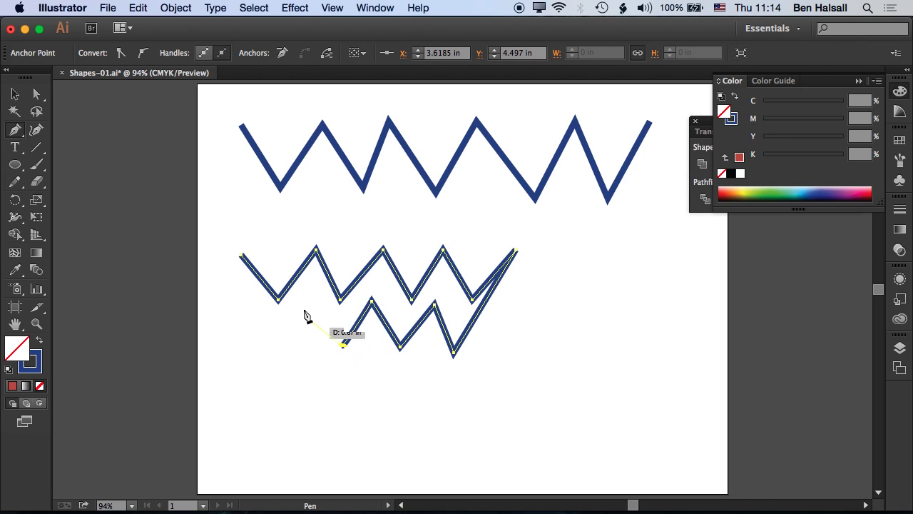
{"action": "left_click", "coordinate": [297, 293]}
{"action": "left_click", "coordinate": [280, 350]}
{"action": "left_click", "coordinate": [240, 253]}
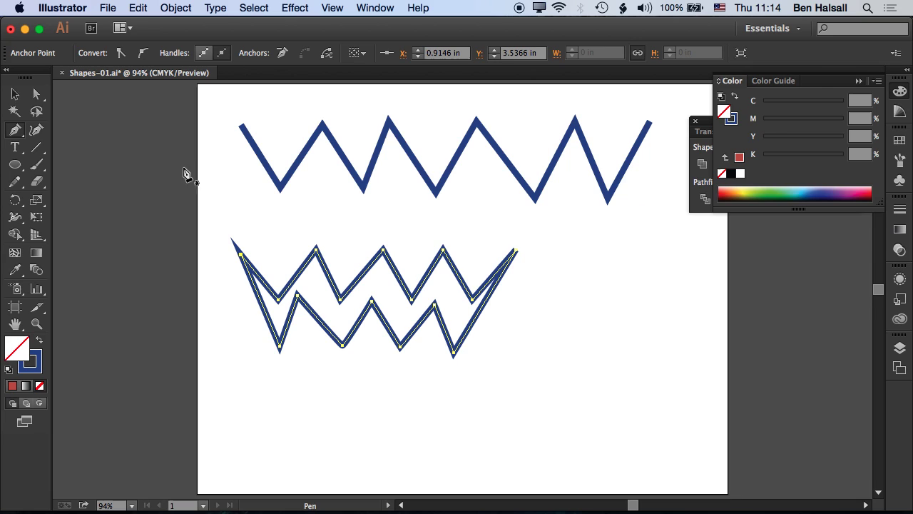
{"action": "left_click", "coordinate": [15, 93]}
{"action": "left_click_drag", "start_coordinate": [302, 269], "coordinate": [304, 224]}
Draw a smooth open wave with three rounded dips along the bottom using curved Pen anchors.
{"action": "left_click", "coordinate": [15, 130]}
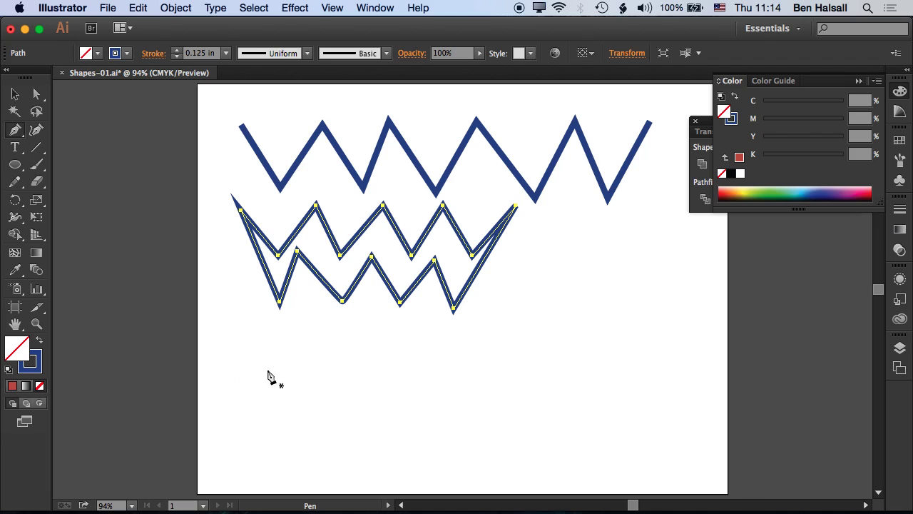
{"action": "left_click_drag", "start_coordinate": [283, 355], "coordinate": [288, 357]}
{"action": "left_click_drag", "start_coordinate": [272, 359], "coordinate": [289, 359]}
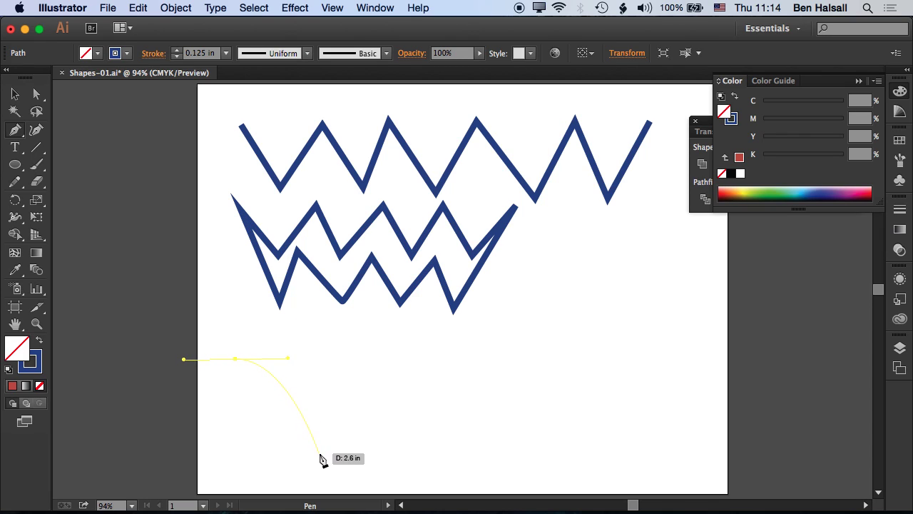
{"action": "left_click_drag", "start_coordinate": [322, 453], "coordinate": [386, 453]}
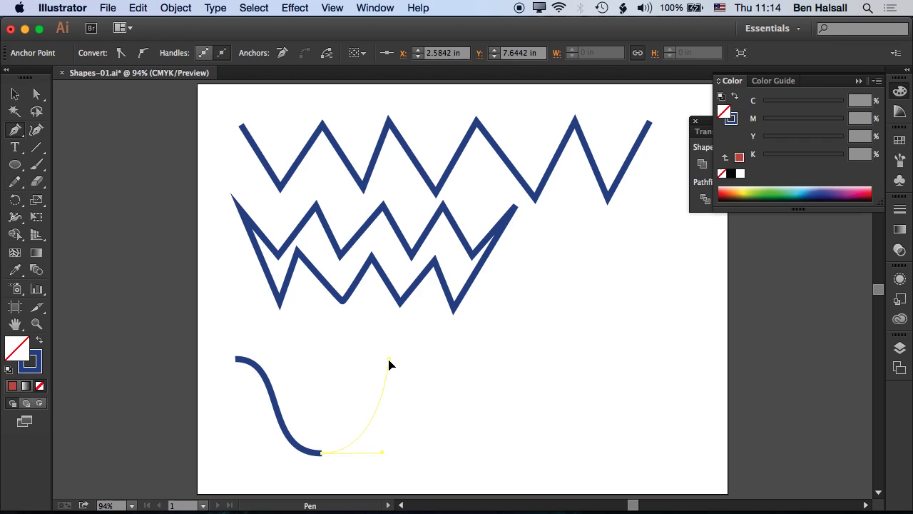
{"action": "left_click_drag", "start_coordinate": [388, 359], "coordinate": [428, 359]}
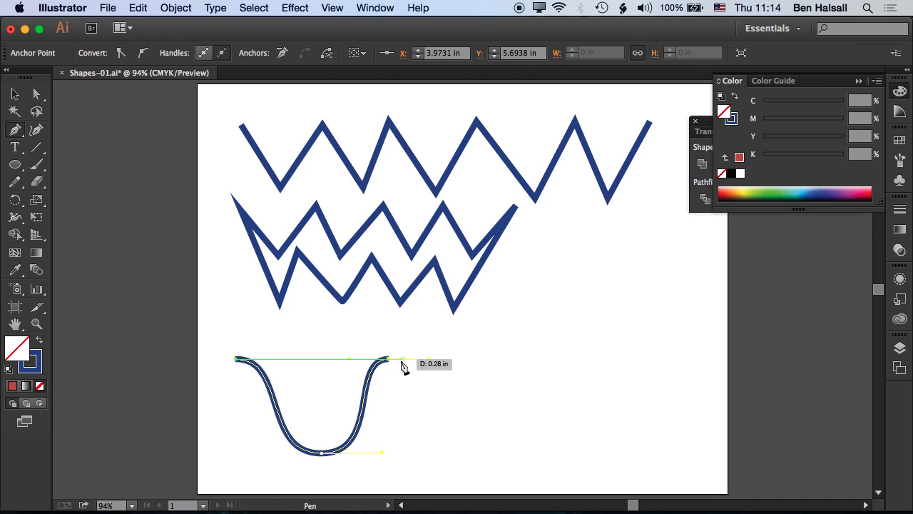
{"action": "left_click_drag", "start_coordinate": [439, 453], "coordinate": [474, 453]}
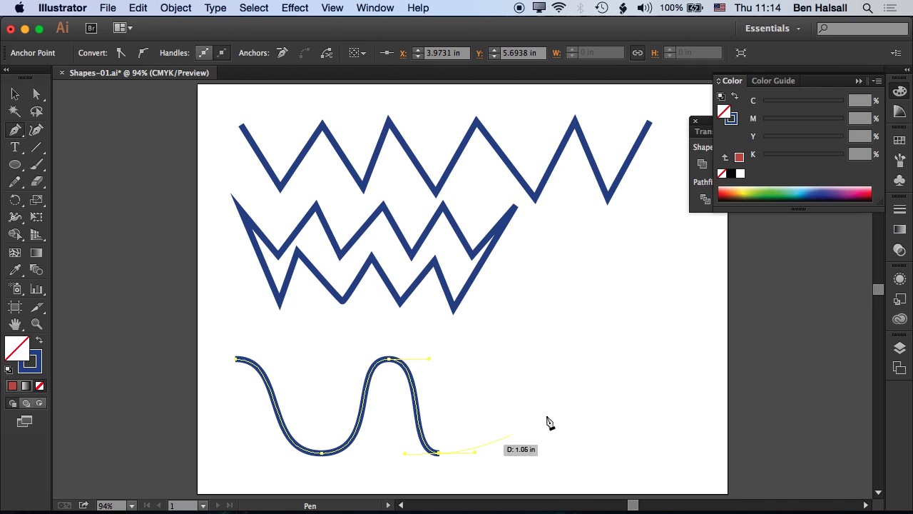
{"action": "left_click_drag", "start_coordinate": [499, 358], "coordinate": [535, 364]}
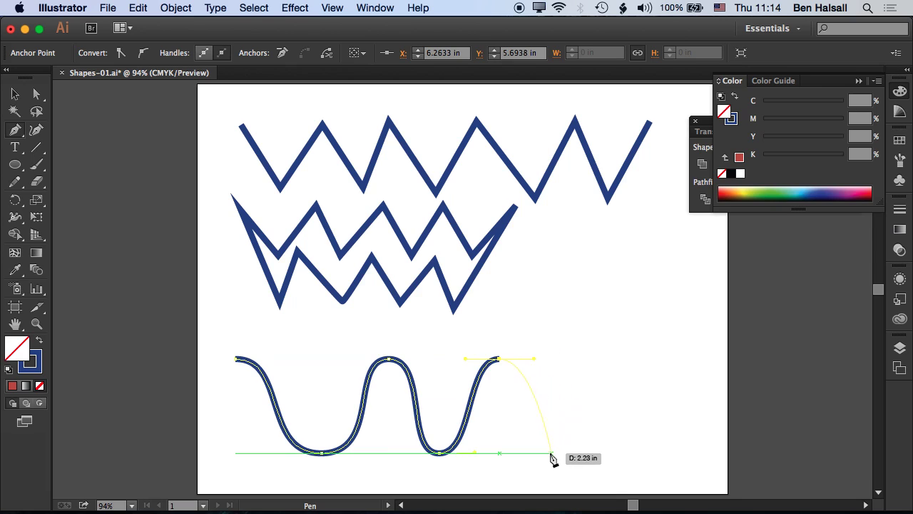
{"action": "left_click_drag", "start_coordinate": [549, 452], "coordinate": [585, 458]}
{"action": "left_click_drag", "start_coordinate": [589, 364], "coordinate": [627, 368]}
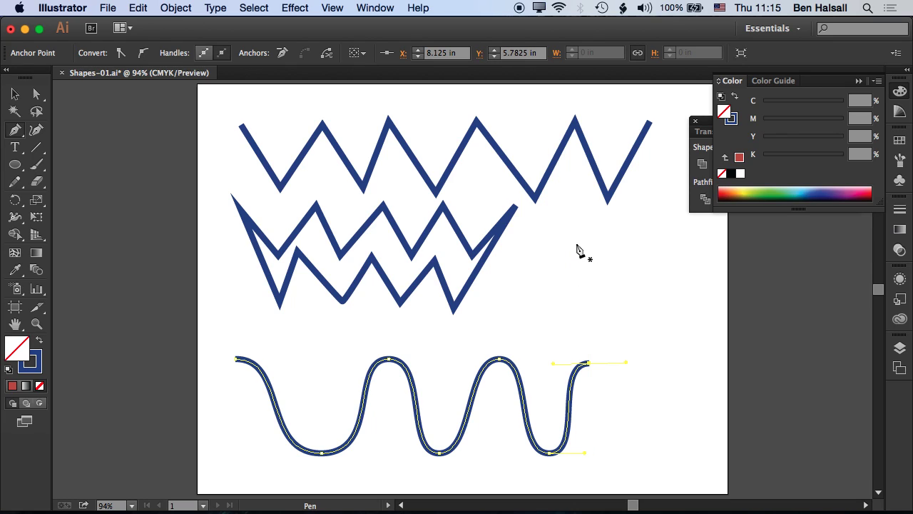
Draw a rough closed circle from four curved anchors beside the double zigzag.
{"action": "left_click_drag", "start_coordinate": [591, 242], "coordinate": [621, 237]}
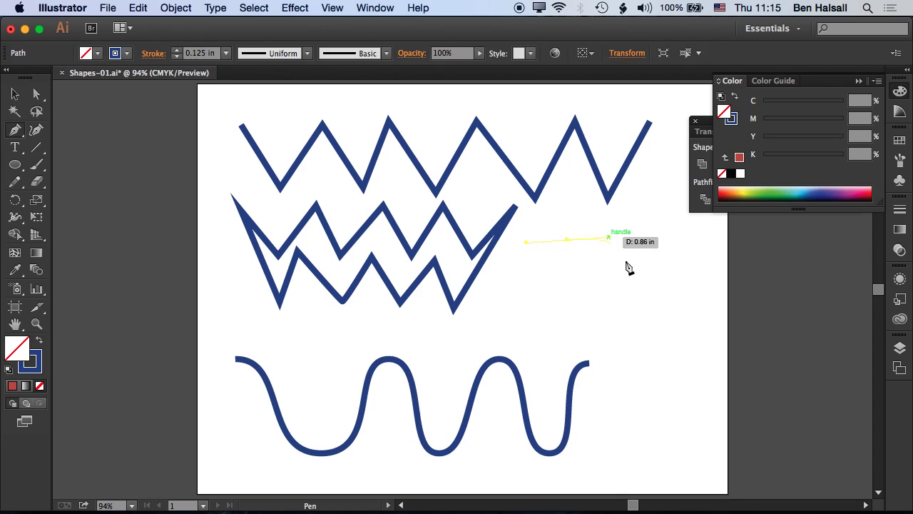
{"action": "left_click_drag", "start_coordinate": [622, 281], "coordinate": [624, 305]}
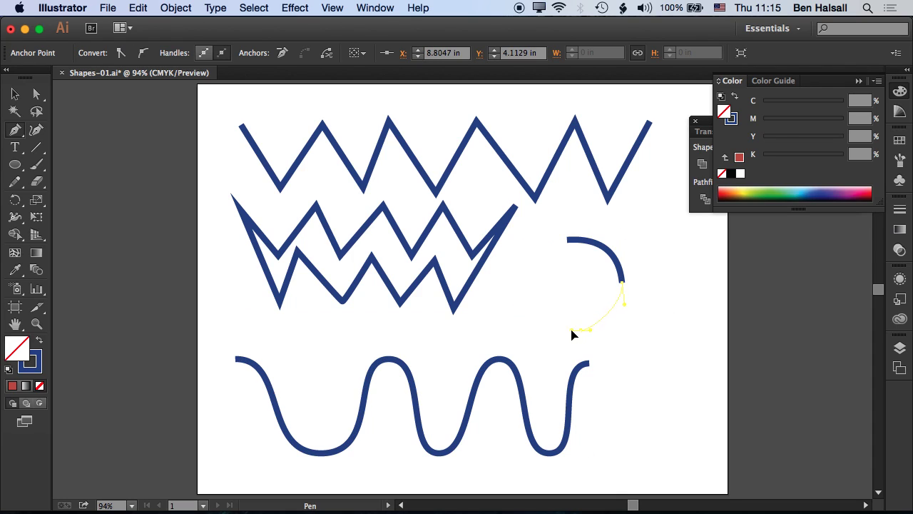
{"action": "left_click_drag", "start_coordinate": [529, 285], "coordinate": [527, 265]}
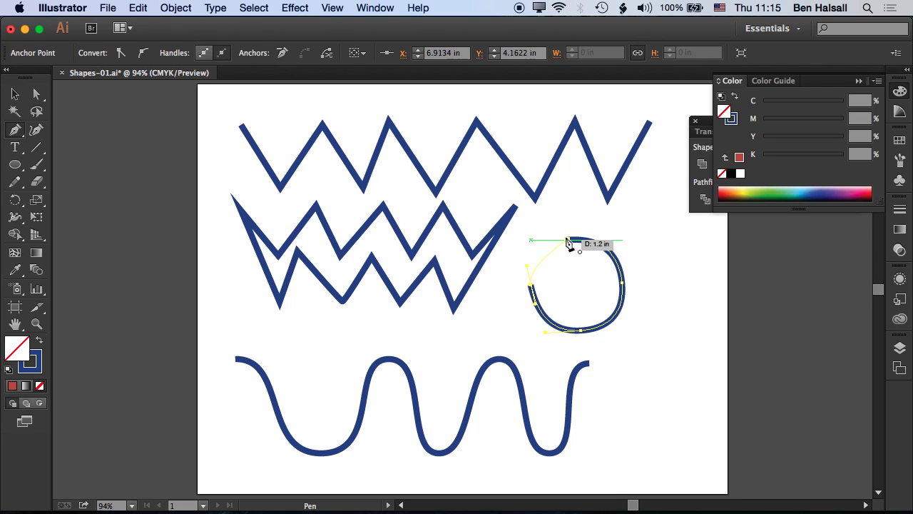
{"action": "left_click_drag", "start_coordinate": [576, 240], "coordinate": [606, 238]}
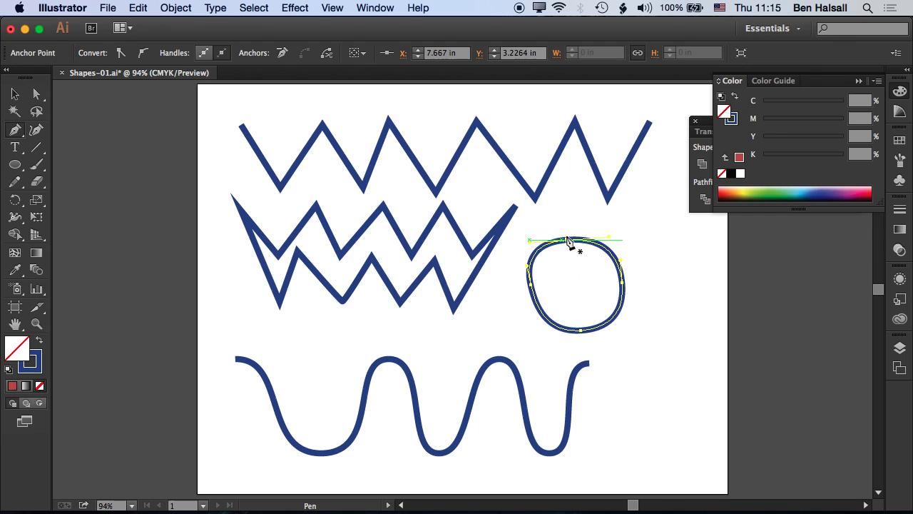
Draw a closed four-point diamond to the right of the circle.
{"action": "left_click", "coordinate": [650, 284]}
{"action": "left_click", "coordinate": [688, 234]}
{"action": "left_click", "coordinate": [719, 284]}
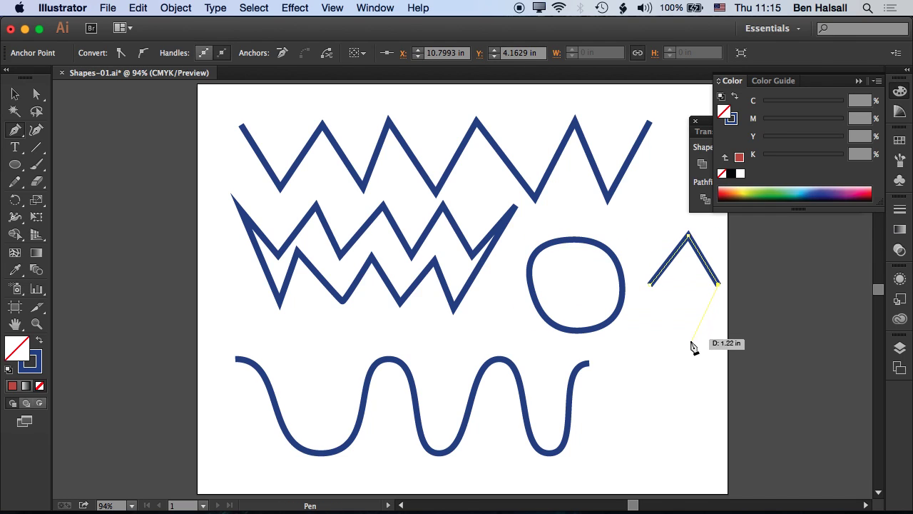
{"action": "left_click", "coordinate": [690, 340]}
{"action": "left_click", "coordinate": [649, 284]}
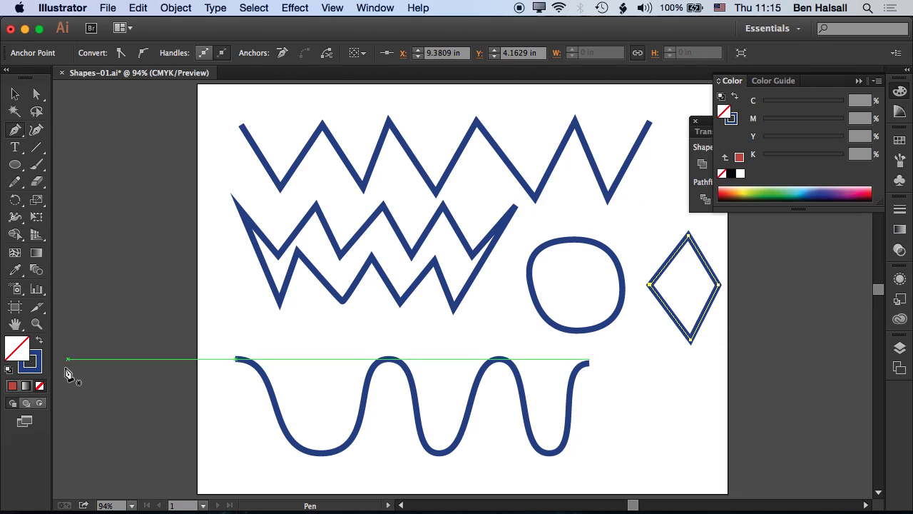
Fill the double zigzag shape with yellow.
{"action": "left_click", "coordinate": [12, 386]}
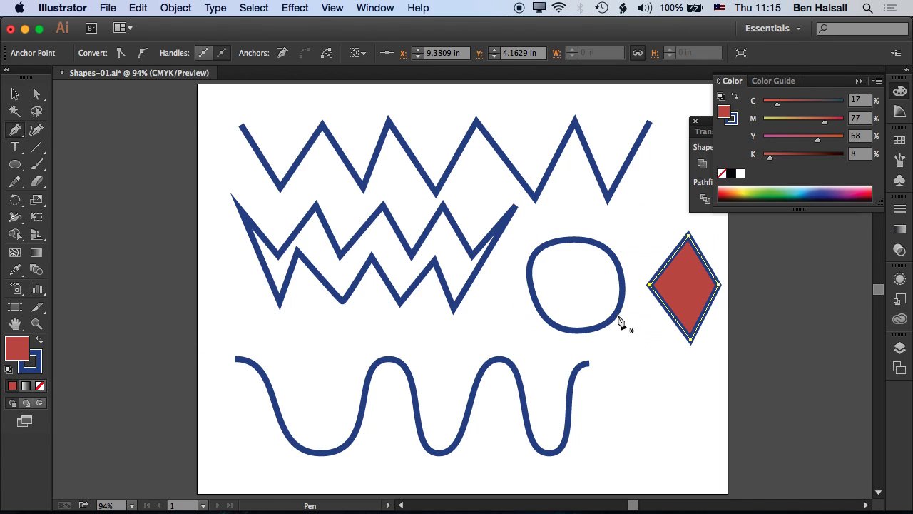
{"action": "left_click", "coordinate": [14, 94]}
{"action": "left_click", "coordinate": [325, 236]}
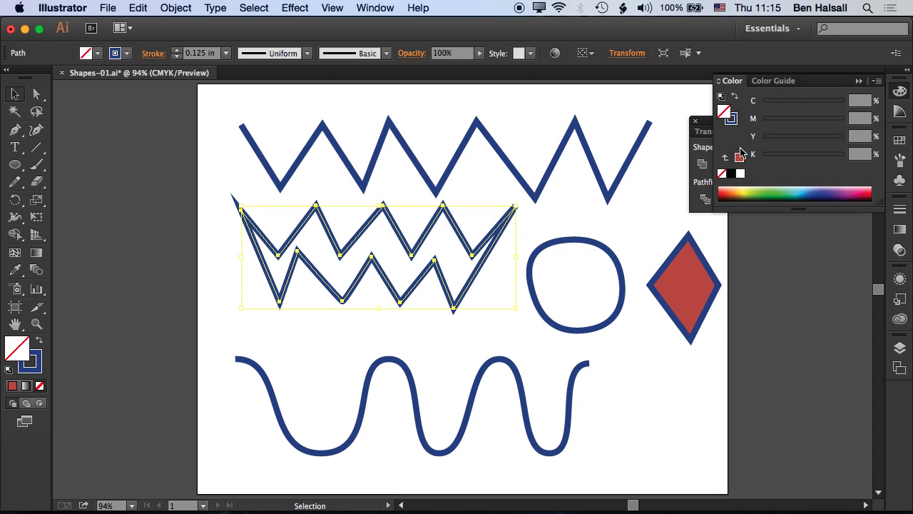
{"action": "left_click", "coordinate": [743, 198]}
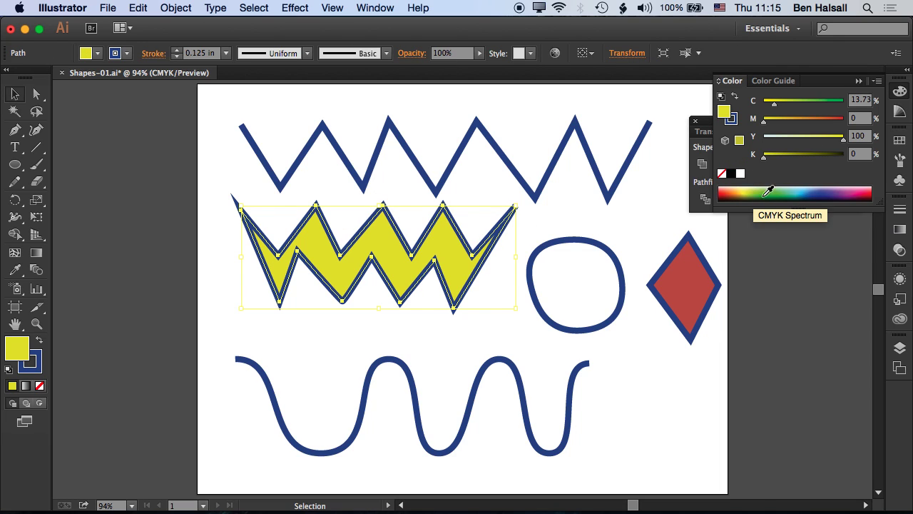
Fill the circle green and the diamond light blue, then deselect everything.
{"action": "left_click", "coordinate": [608, 248]}
{"action": "left_click", "coordinate": [765, 199]}
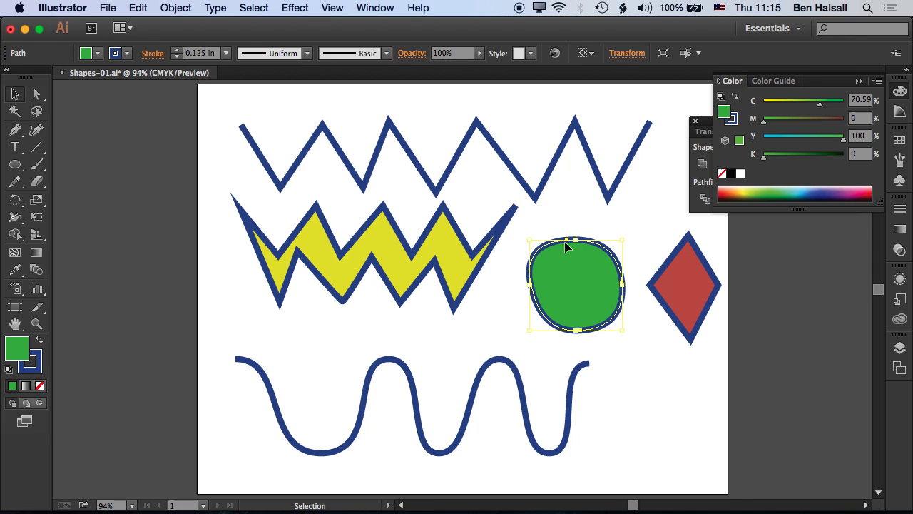
{"action": "left_click", "coordinate": [219, 216]}
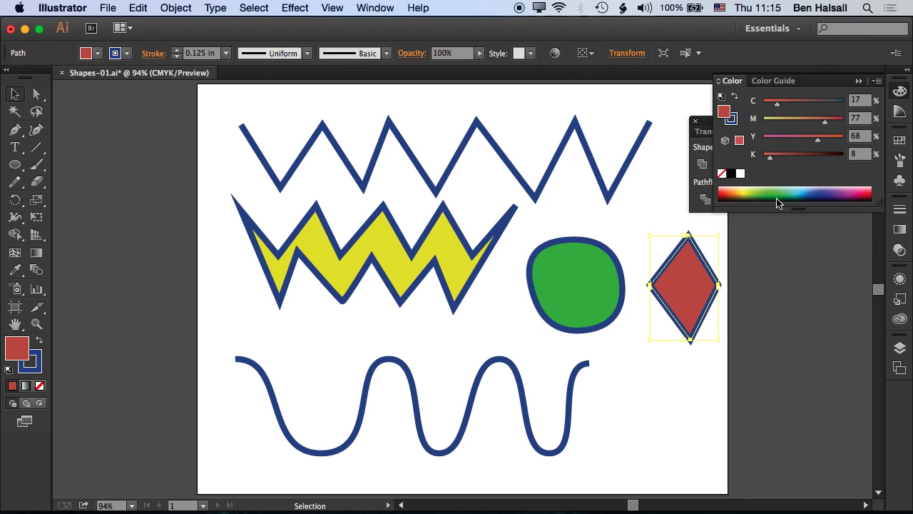
{"action": "left_click", "coordinate": [811, 193]}
{"action": "left_click", "coordinate": [805, 193]}
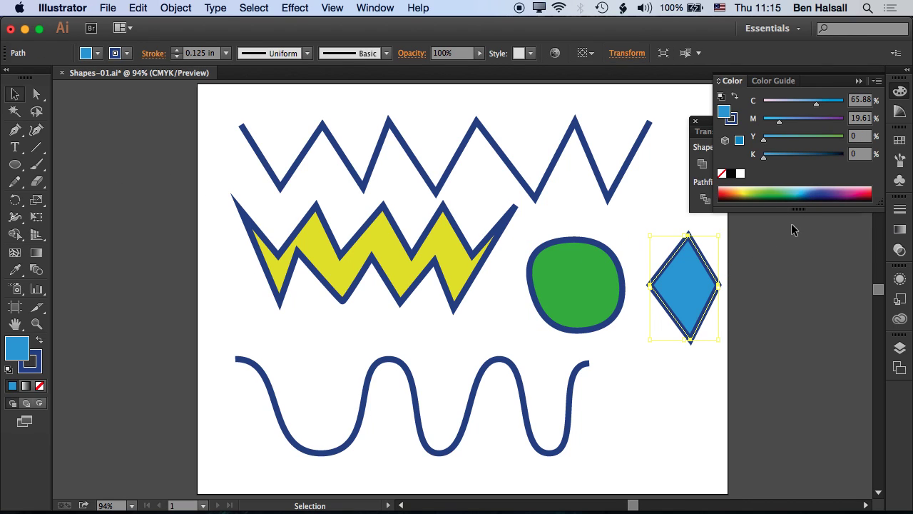
{"action": "left_click", "coordinate": [100, 137]}
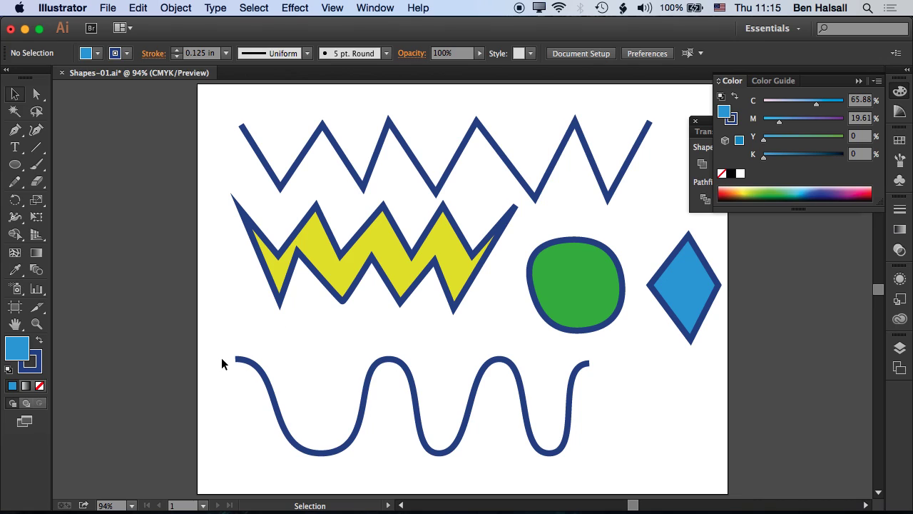